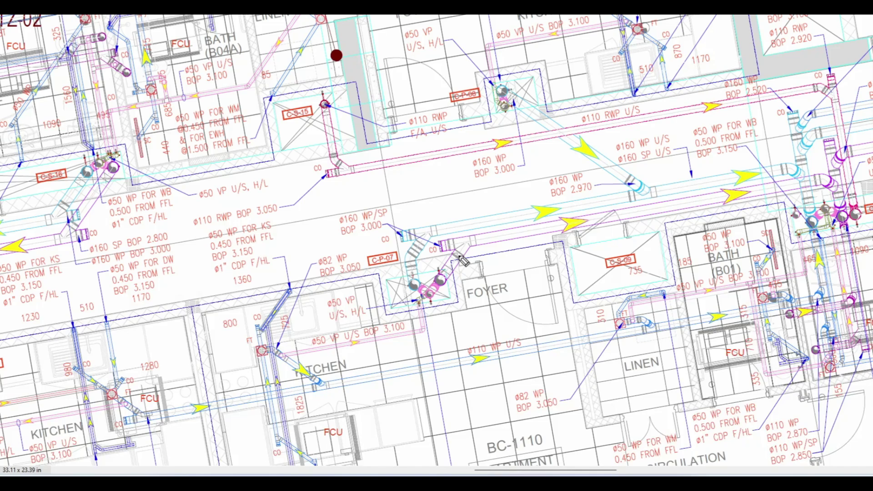
- Circle the shafts C-S-16, C-P-07 and C-S-10 on the drainage plan in freehand ink, and clear the marks
mouse_move(460, 255)
mouse_down()
mouse_move(498, 310)
mouse_move(367, 346)
mouse_move(457, 253)
mouse_up()
mouse_move(66, 160)
mouse_down()
mouse_move(125, 138)
mouse_move(107, 222)
mouse_move(65, 165)
mouse_up()
mouse_move(847, 245)
mouse_down()
mouse_move(796, 249)
mouse_move(832, 181)
mouse_move(866, 232)
mouse_move(834, 254)
mouse_up()
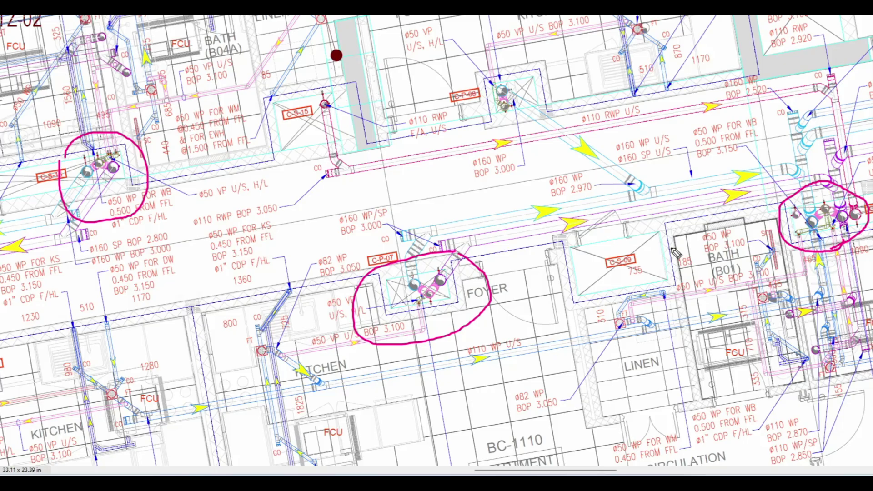
key(Escape)
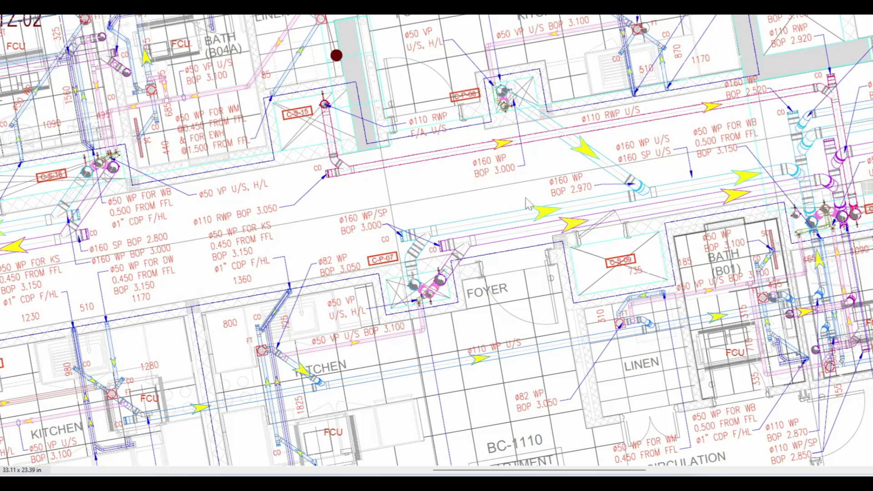
- Mark shaft C-P-07 beside the foyer with a freehand diagonal cross and an outline around it
ctrl+scroll(526, 198, down, 2)
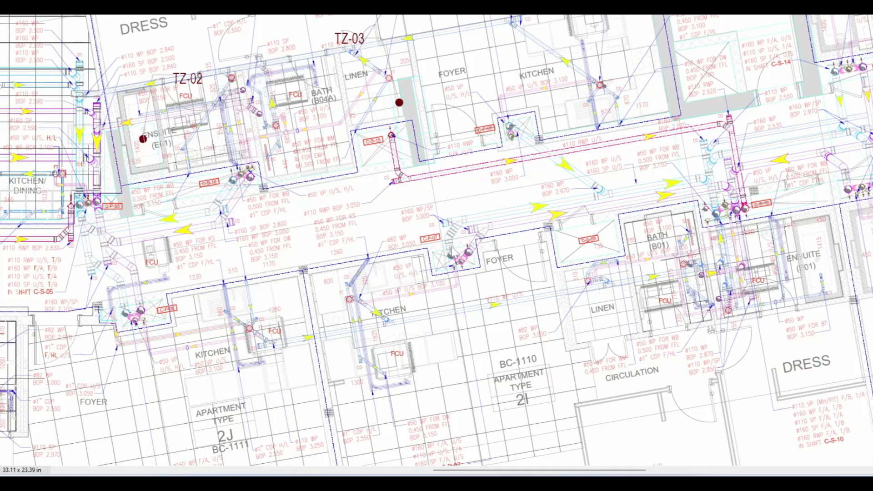
scroll(452, 253, up, 5)
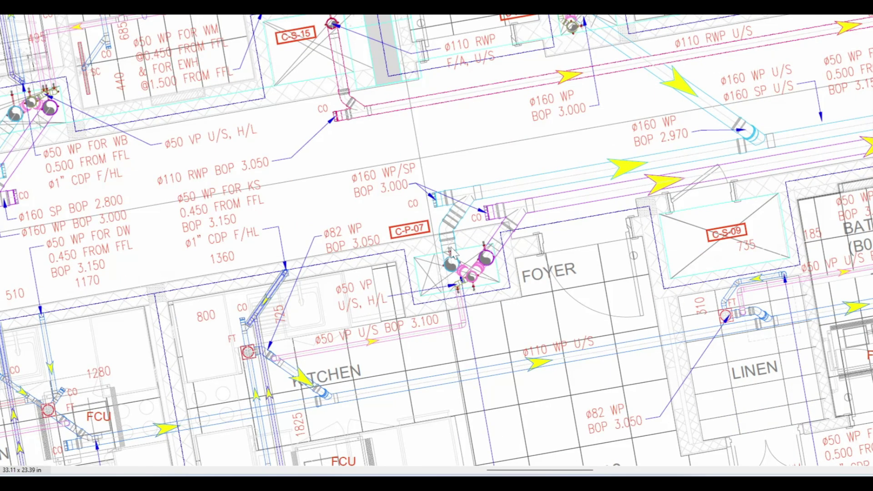
scroll(453, 252, down, 2)
middle_drag(457, 250, 484, 246)
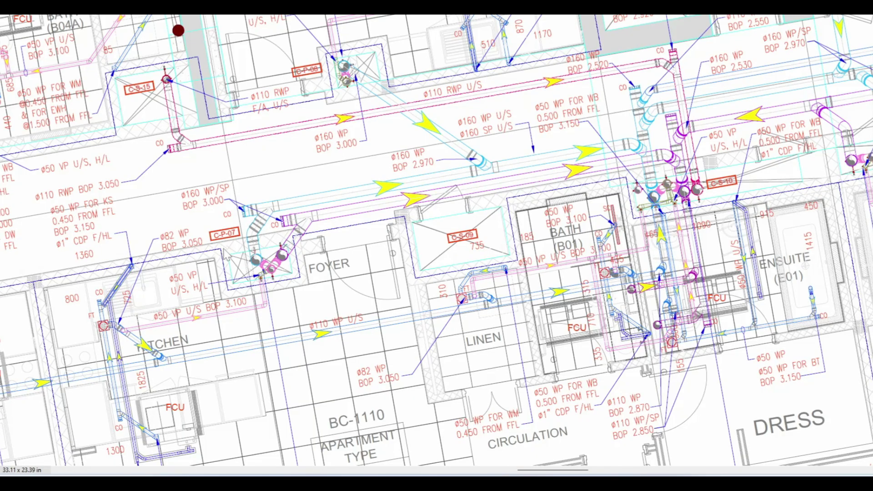
scroll(226, 255, up, 2)
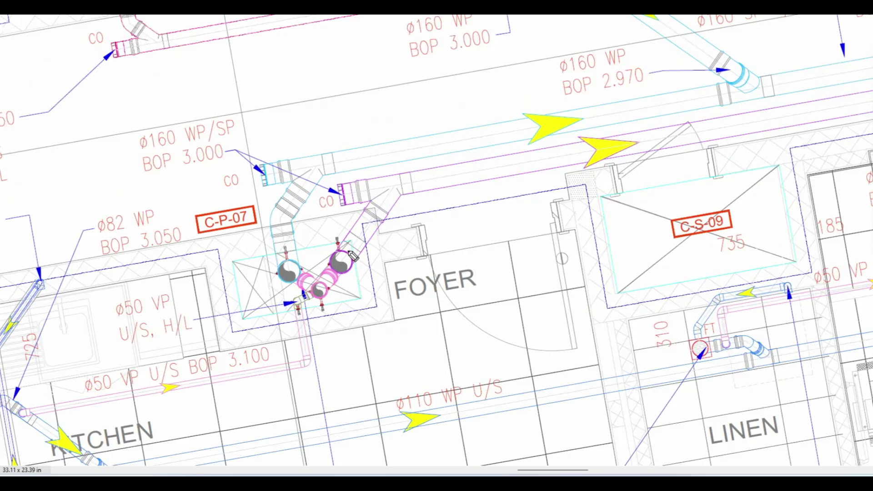
drag(350, 243, 245, 317)
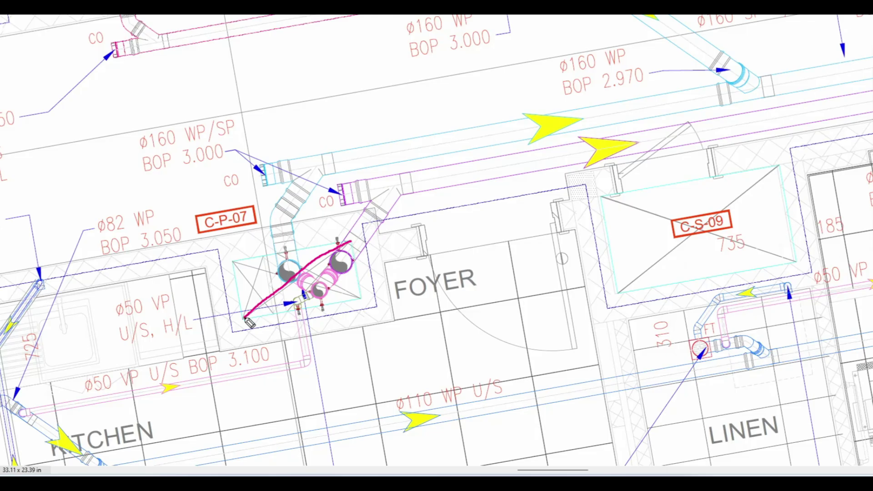
mouse_move(235, 263)
mouse_down()
mouse_move(356, 294)
mouse_move(370, 231)
mouse_move(224, 275)
mouse_up()
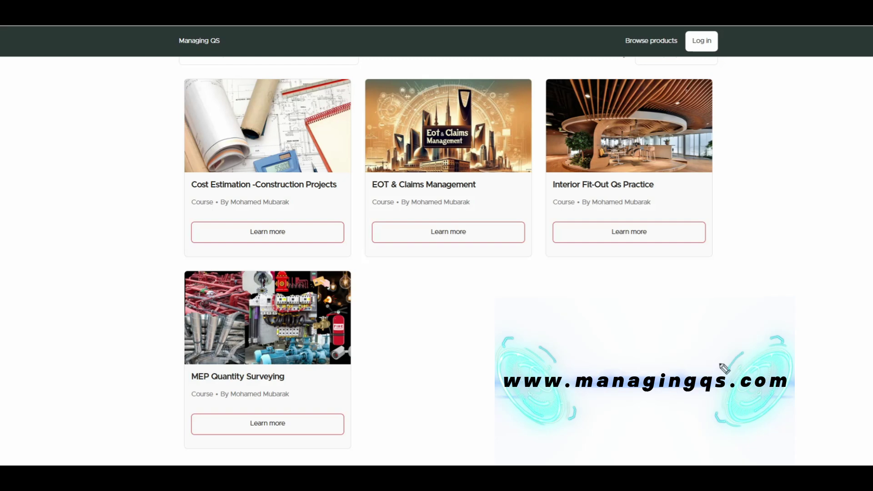
mouse_move(389, 441)
mouse_down()
mouse_move(354, 460)
mouse_move(206, 463)
mouse_move(164, 387)
mouse_move(166, 271)
mouse_move(378, 270)
mouse_move(377, 449)
mouse_up()
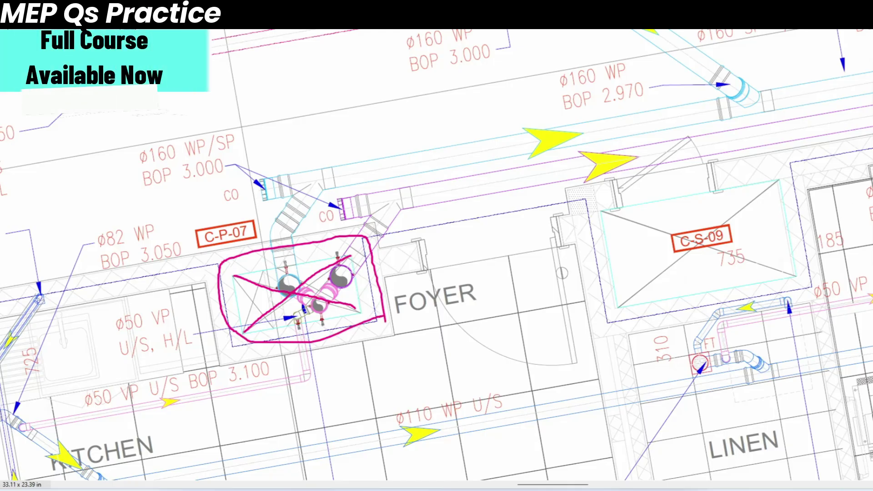
- Put a tick beside each of the three riser pipes in shaft C-P-07, and clear the marks
drag(343, 296, 364, 280)
drag(317, 321, 330, 308)
drag(274, 299, 302, 269)
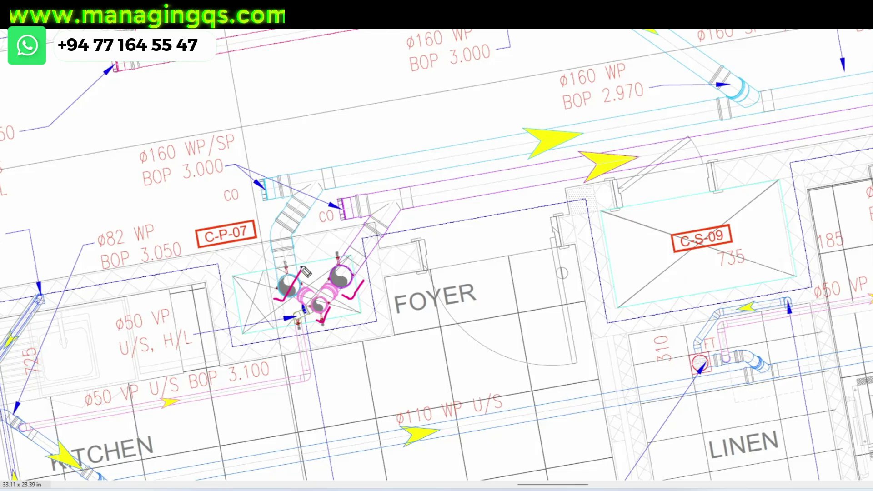
key(Escape)
- Outline the long shaft C-S-10 above the bath and ensuite in freehand ink and cross it diagonally
mouse_move(436, 204)
middle_down()
mouse_move(467, 208)
mouse_move(521, 178)
mouse_move(721, 158)
middle_up()
click(871, 111)
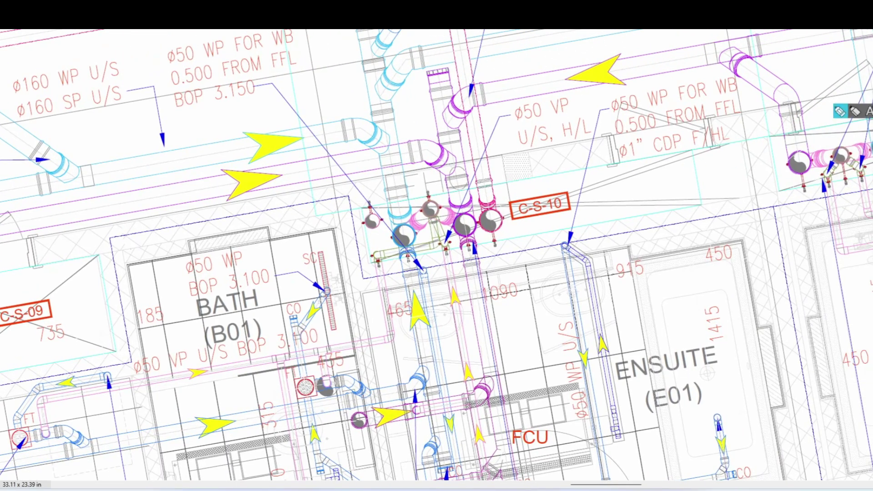
mouse_move(764, 205)
mouse_down()
mouse_move(766, 164)
mouse_move(709, 131)
mouse_move(353, 185)
mouse_move(351, 255)
mouse_move(387, 276)
mouse_move(768, 218)
mouse_move(769, 207)
mouse_up()
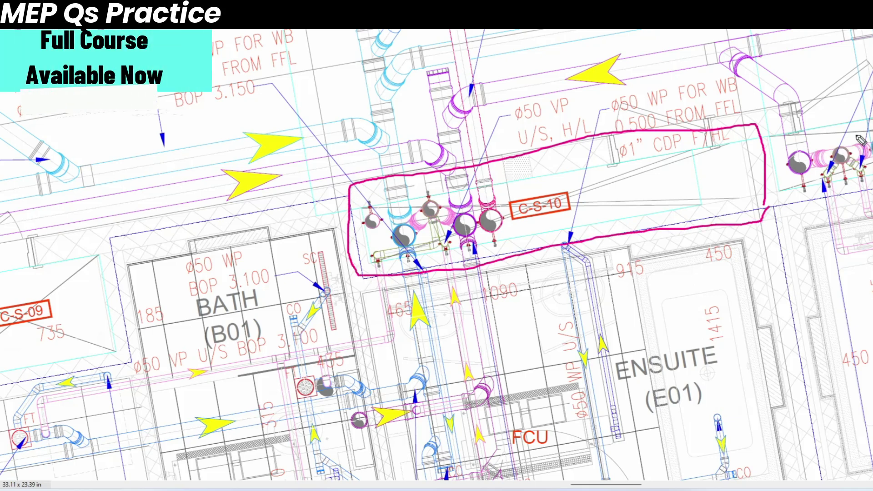
drag(725, 142, 368, 261)
drag(356, 204, 749, 211)
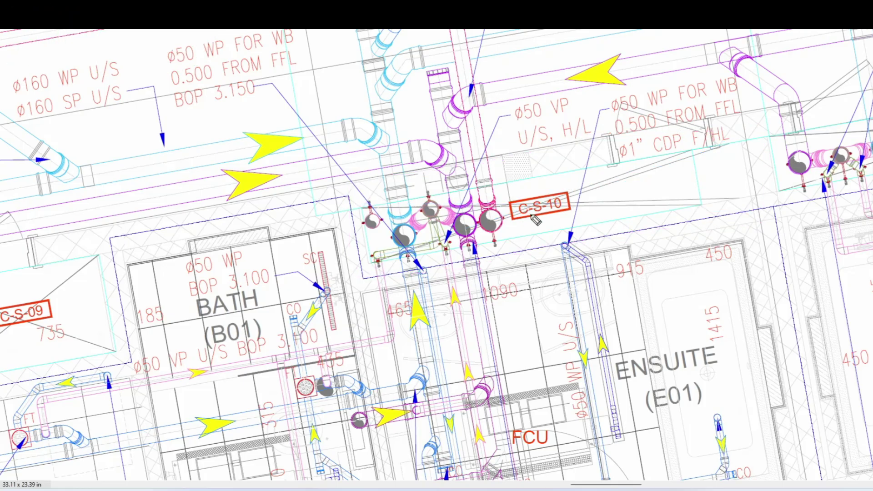
- Tick the riser pipes in shaft C-S-10, clear the marks and view the neighbouring shaft C-S-11
mouse_move(536, 219)
mouse_down()
mouse_move(530, 261)
mouse_move(359, 271)
mouse_move(403, 174)
mouse_move(529, 216)
mouse_up()
drag(500, 248, 508, 236)
mouse_move(438, 228)
mouse_down()
mouse_move(450, 234)
mouse_move(464, 221)
mouse_move(443, 211)
mouse_move(403, 262)
mouse_move(363, 232)
mouse_move(423, 226)
mouse_up()
key(Escape)
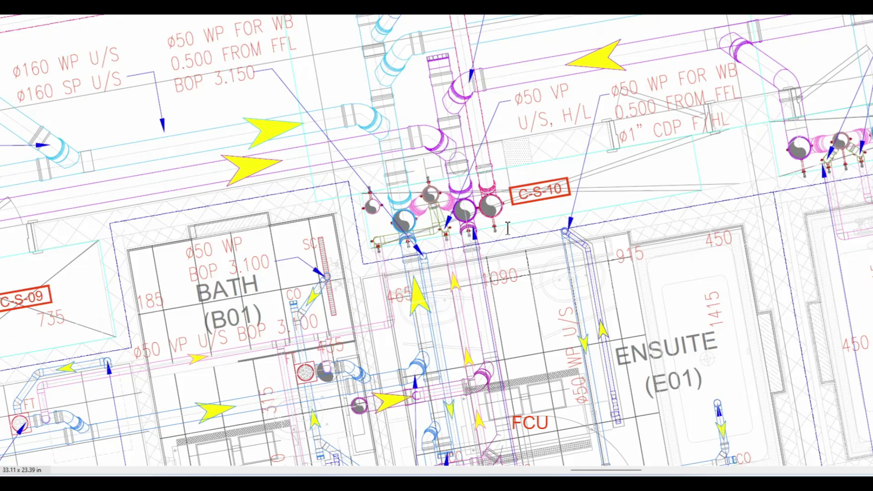
middle_drag(700, 224, 675, 234)
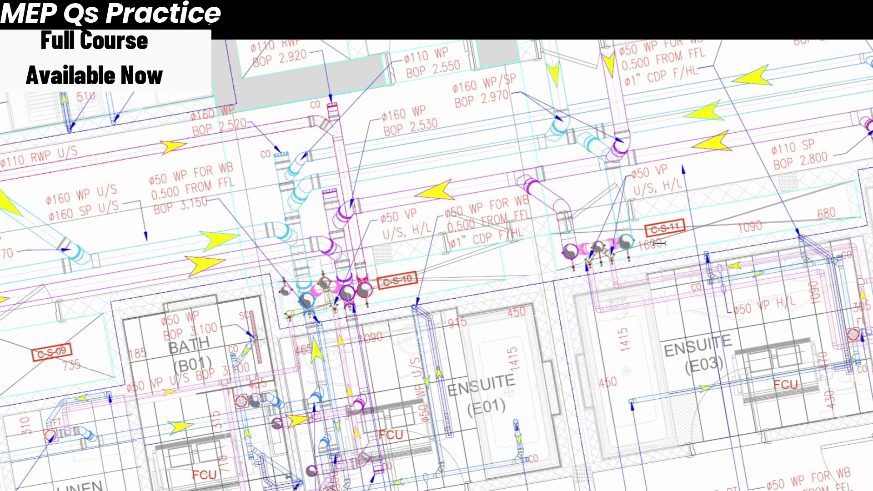
middle_drag(657, 301, 634, 297)
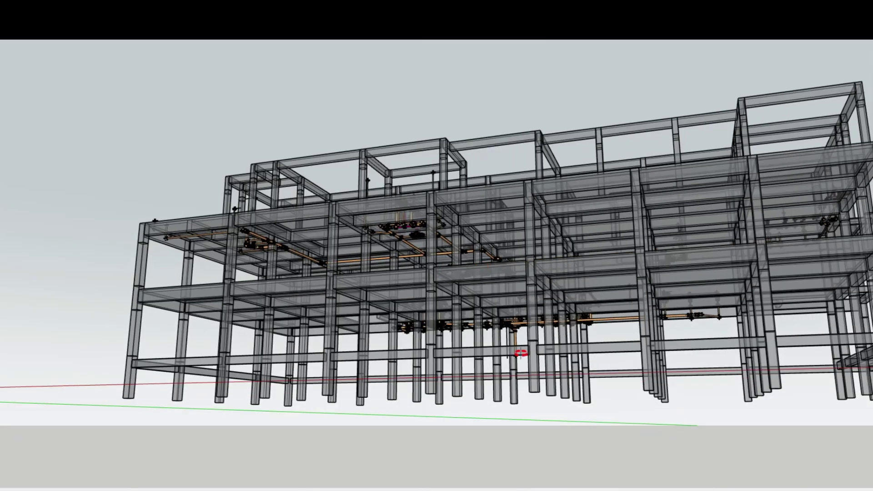
- In the 3D building model, trace the horizontal branch pipes below the slab in freehand ink, and clear the marks
middle_drag(522, 353, 501, 282)
scroll(529, 343, up, 10)
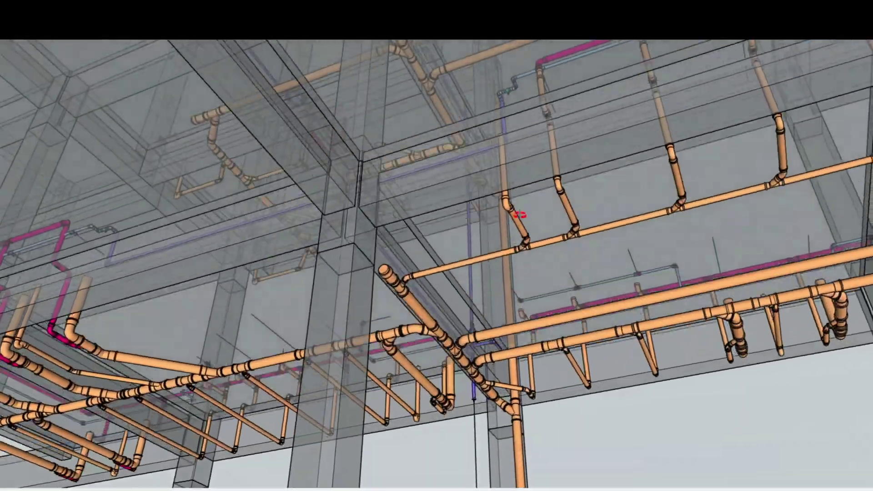
mouse_move(520, 214)
middle_down()
mouse_move(332, 156)
mouse_move(582, 247)
mouse_move(776, 251)
mouse_move(561, 285)
mouse_move(487, 203)
mouse_move(570, 280)
mouse_move(384, 349)
mouse_move(425, 388)
mouse_move(407, 405)
mouse_move(381, 404)
mouse_move(390, 396)
middle_up()
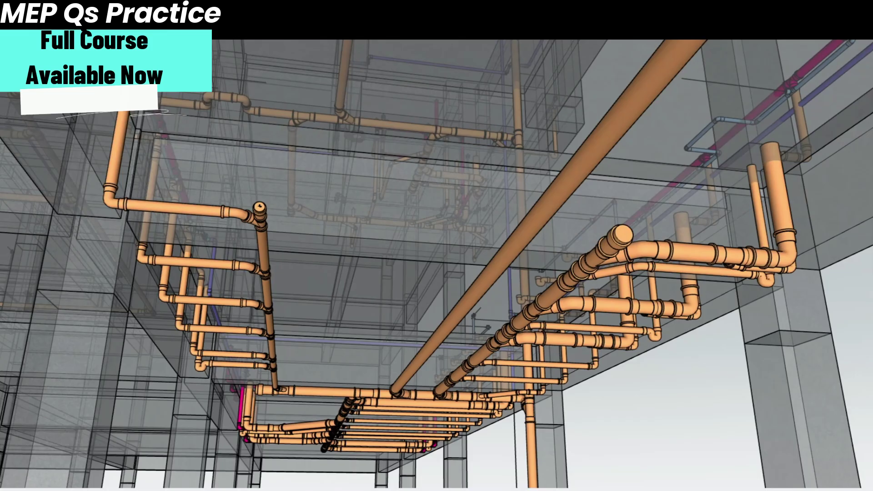
drag(263, 304, 263, 303)
drag(171, 261, 249, 271)
drag(162, 208, 227, 214)
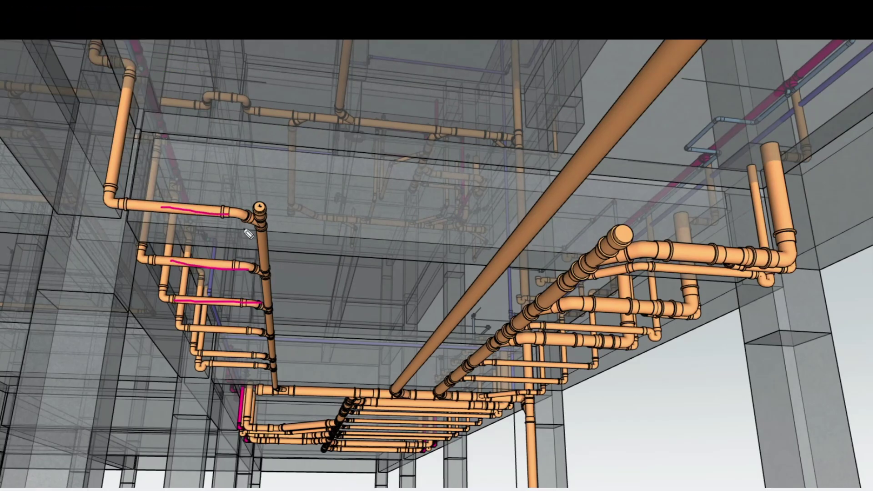
mouse_move(273, 278)
mouse_down()
mouse_move(284, 391)
mouse_move(448, 400)
mouse_up()
mouse_move(191, 338)
mouse_down()
mouse_move(250, 342)
mouse_move(245, 366)
mouse_move(268, 373)
mouse_up()
key(Escape)
- Trace the vertical stack at the column and two vertical branch drops in freehand ink, and clear the marks
middle_drag(515, 335, 669, 373)
middle_drag(586, 377, 482, 291)
mouse_move(872, 131)
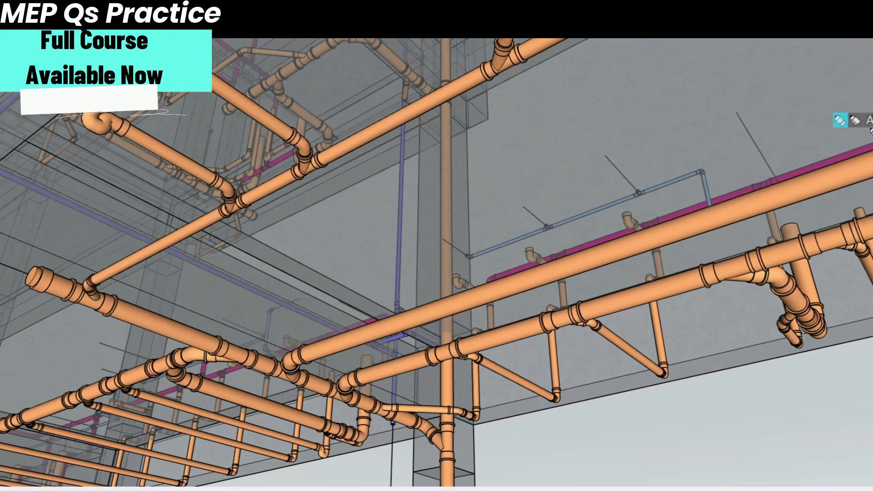
mouse_move(450, 147)
mouse_down()
mouse_move(444, 346)
mouse_move(456, 472)
mouse_up()
drag(552, 315, 560, 391)
drag(657, 293, 667, 350)
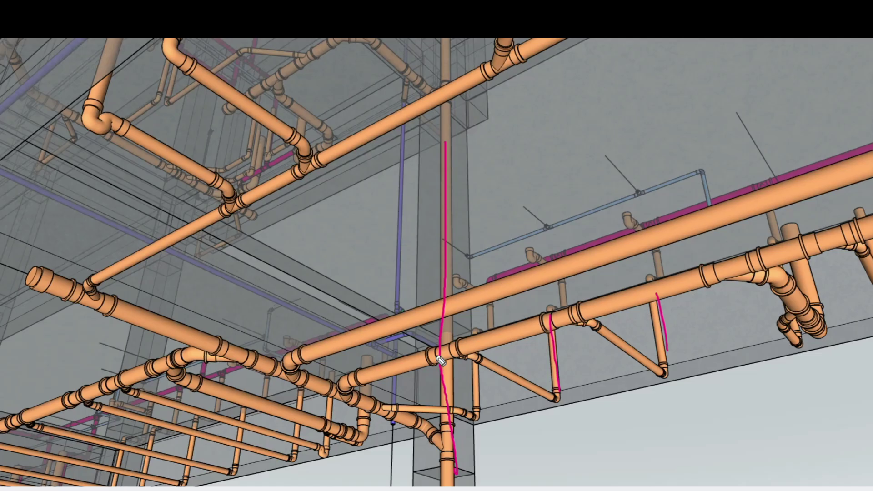
key(Escape)
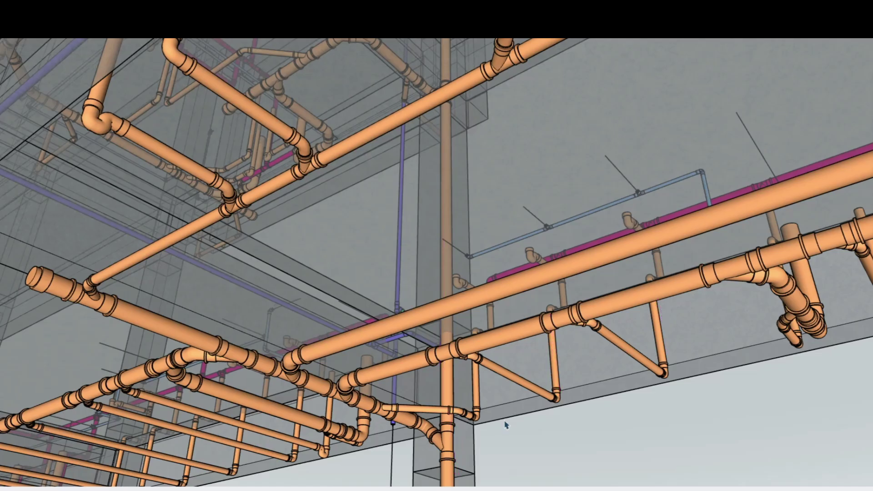
- Circle three Y-branch fittings on the sloping main pipe and the one on the vertical stack, and clear the marks
scroll(520, 363, down, 3)
middle_drag(535, 358, 586, 226)
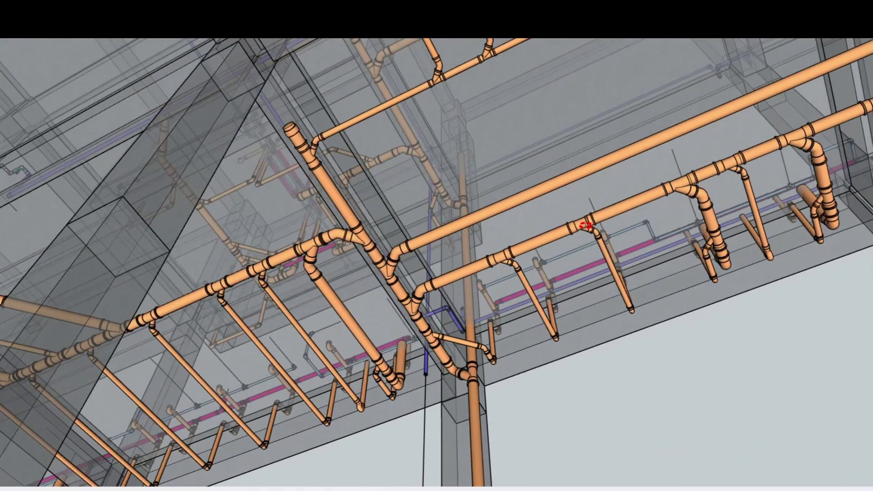
scroll(461, 379, up, 6)
middle_drag(463, 379, 470, 435)
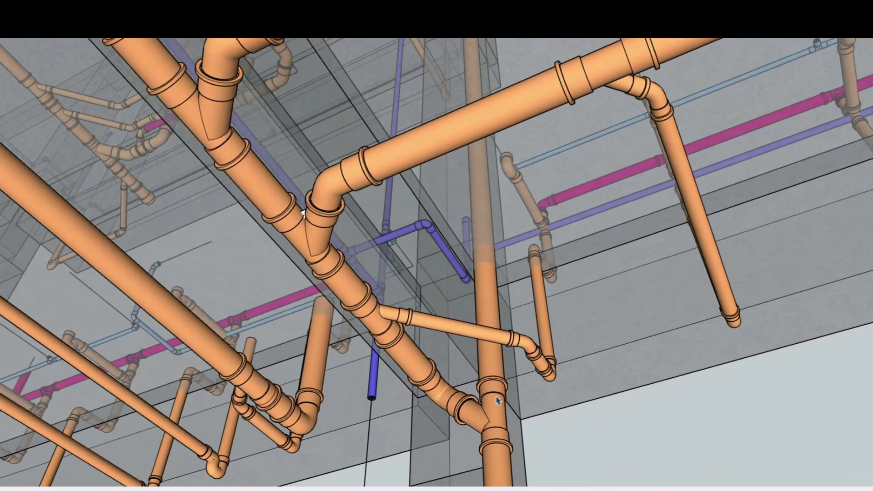
scroll(497, 399, down, 3)
scroll(479, 412, up, 3)
scroll(299, 217, up, 1)
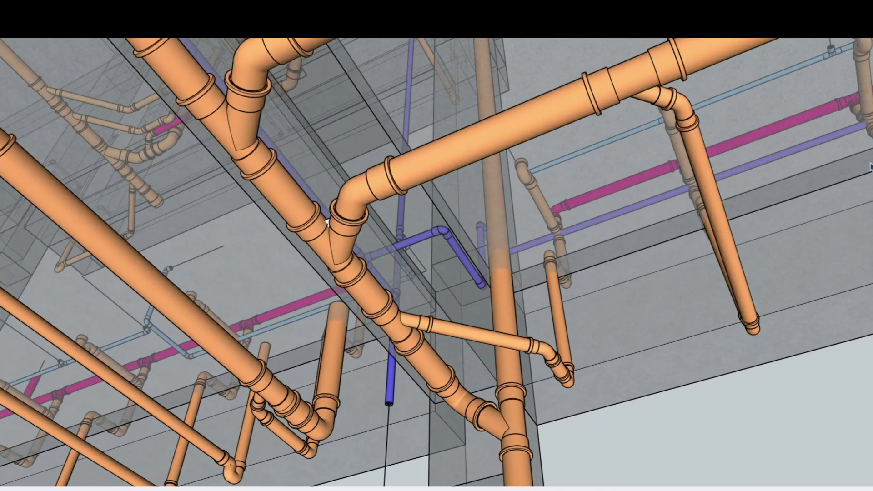
mouse_move(293, 144)
mouse_down()
mouse_move(291, 177)
mouse_move(222, 81)
mouse_move(261, 87)
mouse_up()
mouse_move(371, 245)
mouse_down()
mouse_move(302, 287)
mouse_move(297, 195)
mouse_up()
mouse_move(371, 301)
mouse_down()
mouse_move(392, 371)
mouse_move(434, 289)
mouse_move(389, 295)
mouse_up()
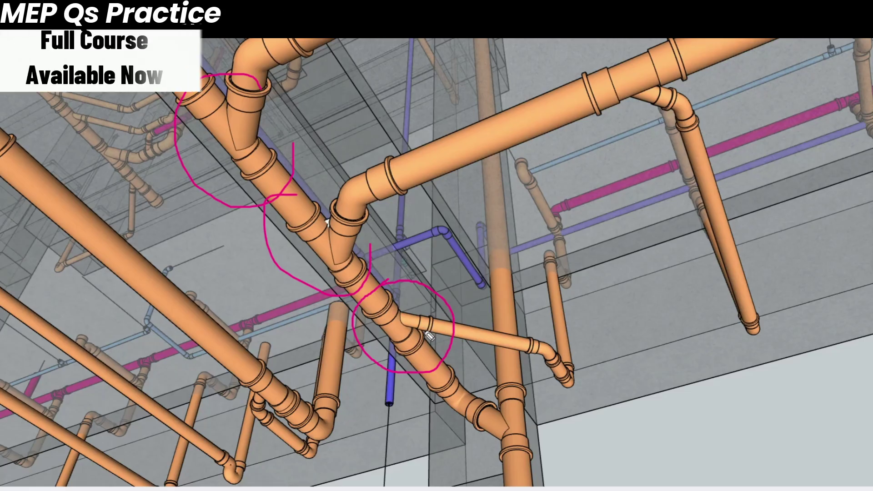
mouse_move(536, 391)
mouse_down()
mouse_move(503, 380)
mouse_move(459, 416)
mouse_move(516, 478)
mouse_move(551, 436)
mouse_up()
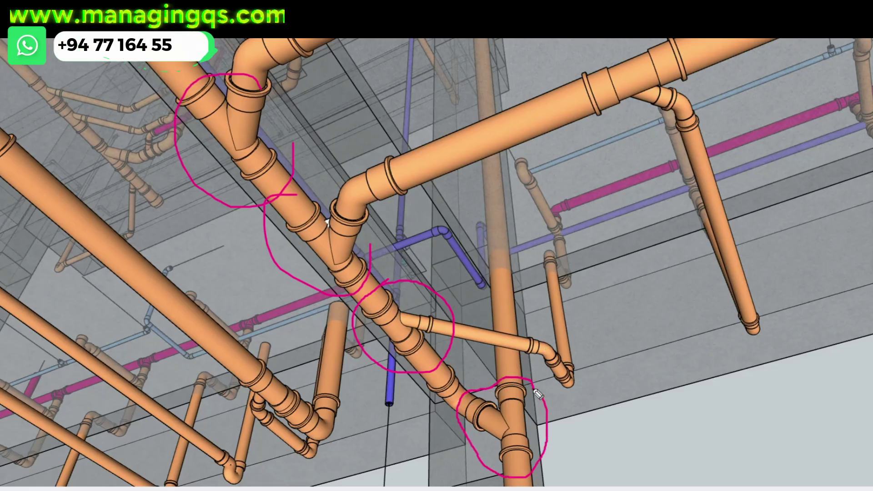
key(Escape)
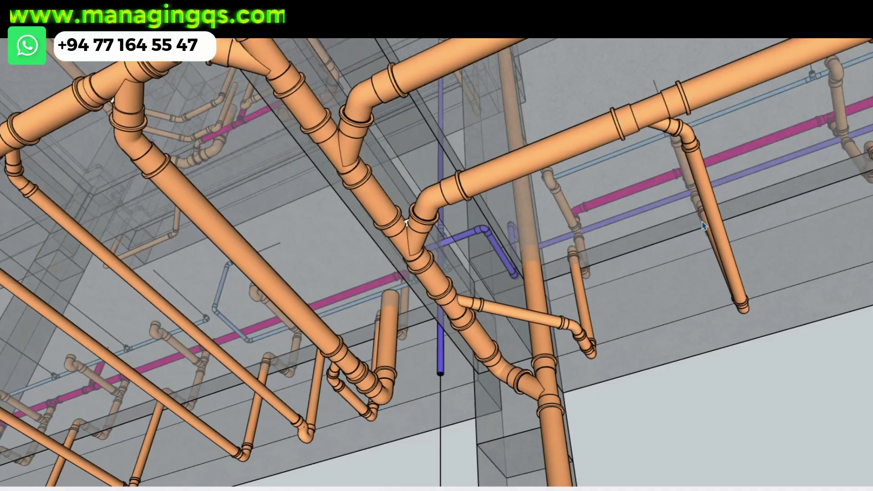
- Return to the drainage plan, outline shaft C-P-07, tick its three riser pipes, and clear the marks
scroll(705, 227, down, 4)
middle_drag(704, 226, 506, 238)
scroll(356, 345, down, 3)
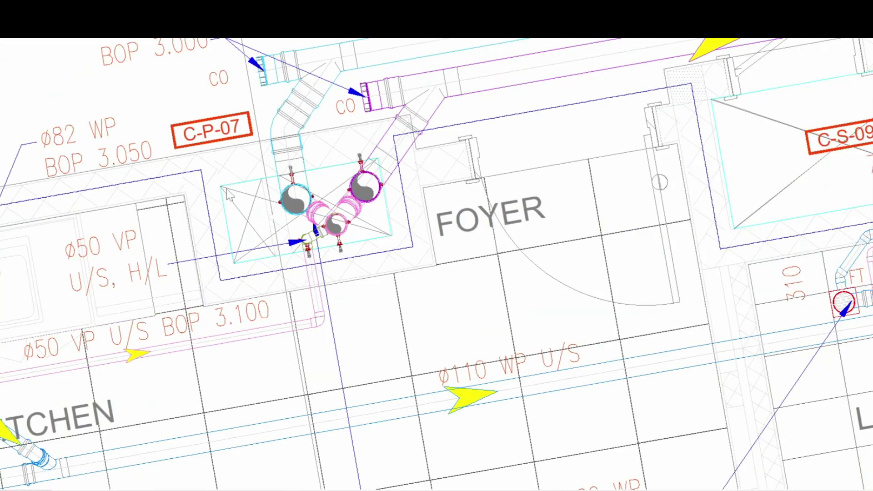
scroll(228, 194, up, 3)
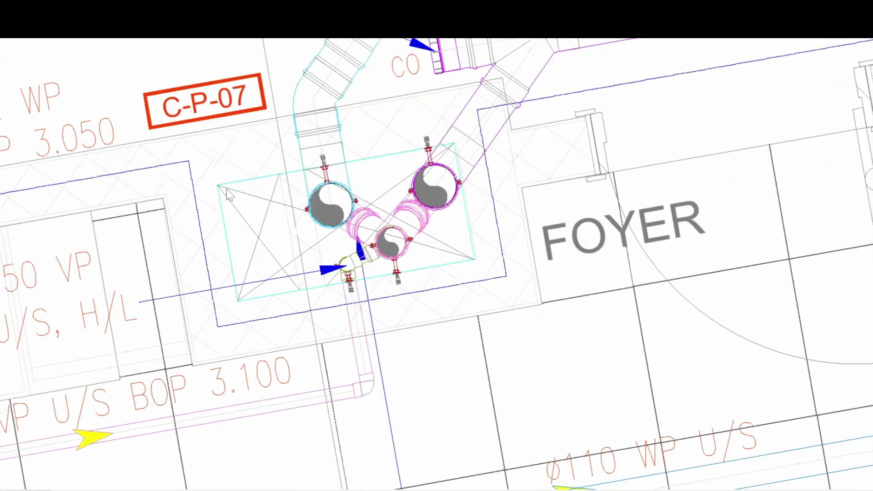
scroll(788, 155, up, 1)
click(854, 120)
mouse_move(490, 182)
mouse_down()
mouse_move(278, 163)
mouse_move(228, 306)
mouse_move(396, 341)
mouse_move(499, 228)
mouse_move(497, 192)
mouse_up()
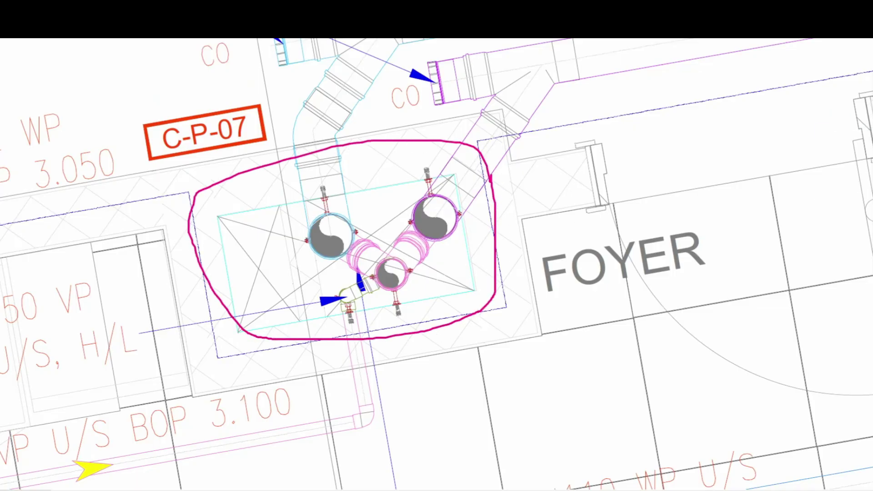
drag(454, 259, 463, 241)
drag(401, 299, 416, 287)
drag(299, 262, 325, 247)
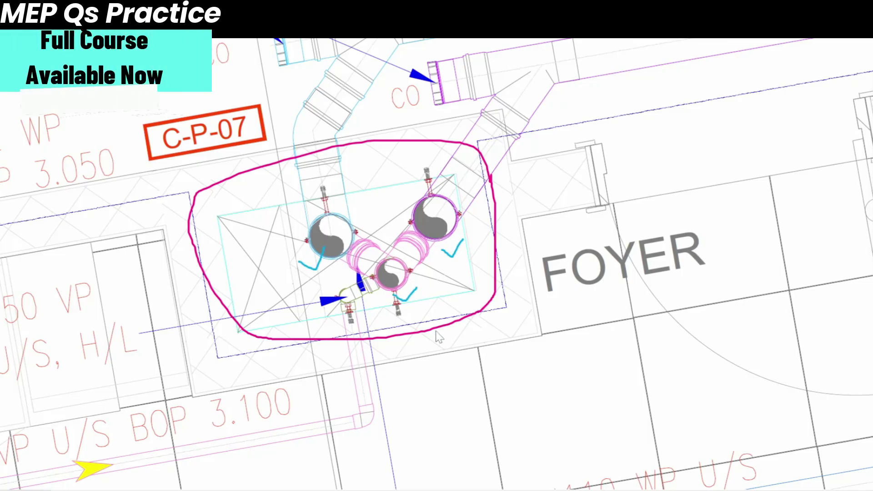
key(Escape)
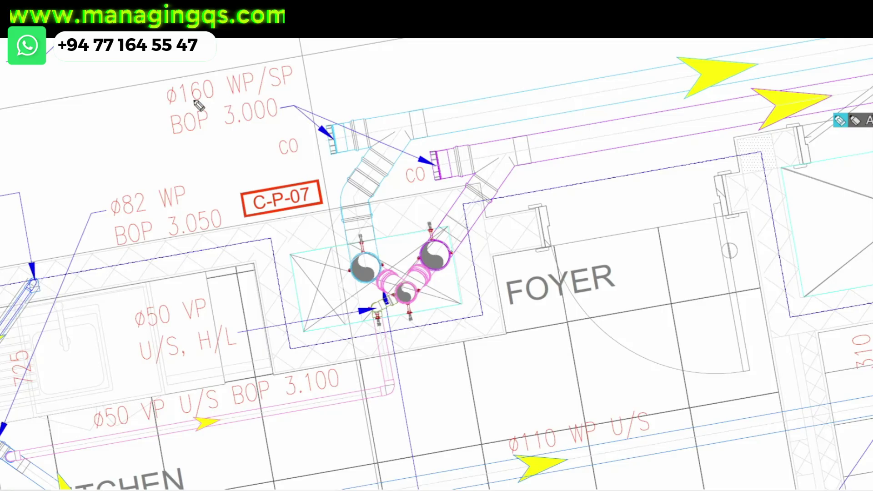
- Mark the Ø160 WP/SP label and its leader in freehand ink, tick the two pipes it refers to, and circle the Ø50 VP label
drag(165, 109, 215, 108)
drag(214, 73, 156, 78)
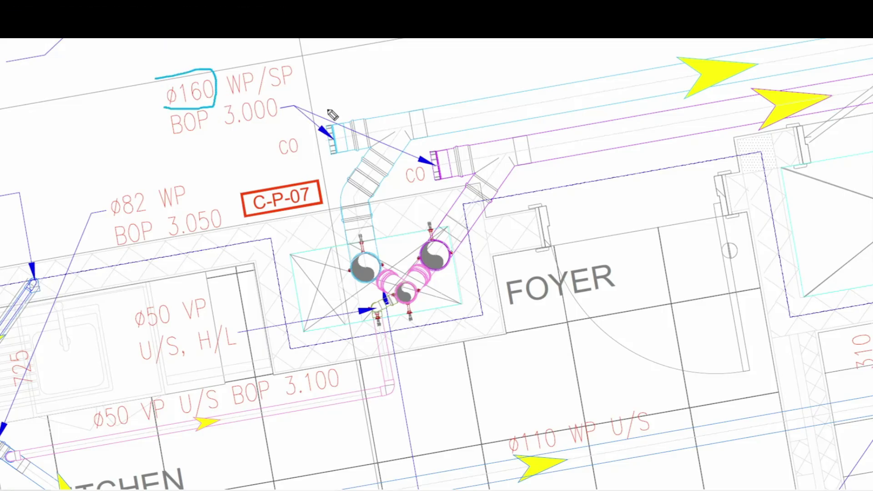
drag(229, 97, 284, 90)
drag(332, 144, 275, 114)
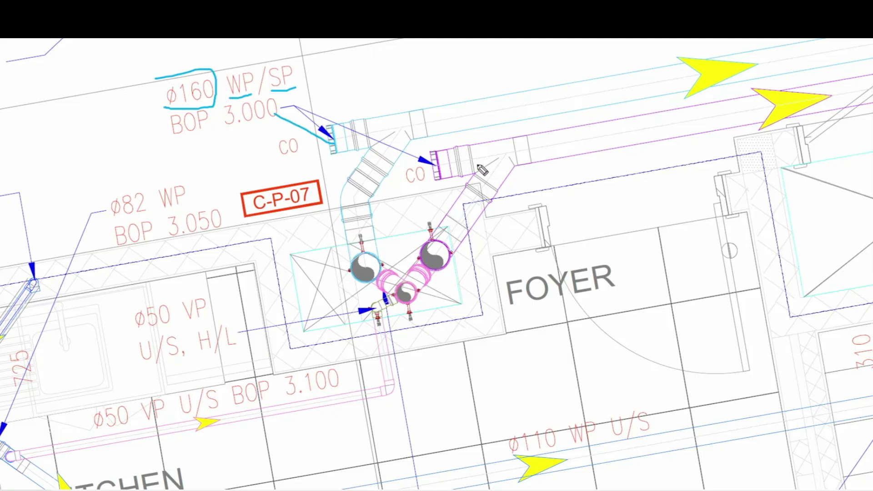
drag(399, 124, 409, 97)
drag(503, 144, 519, 132)
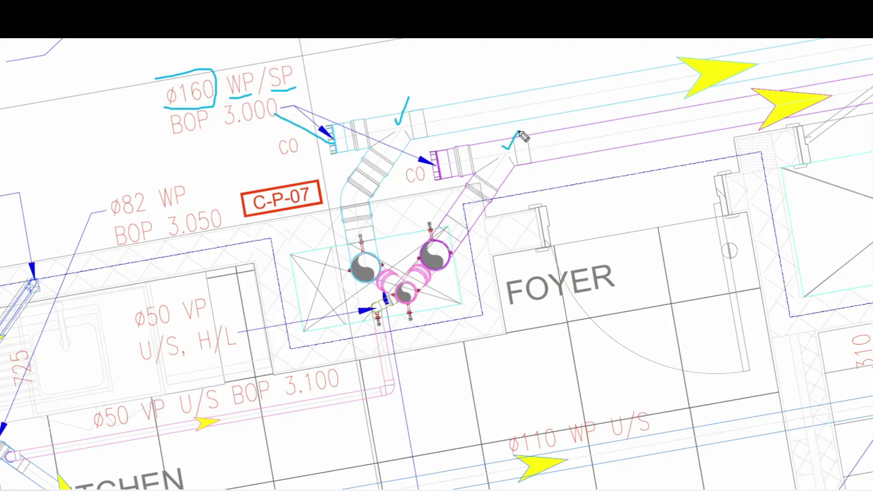
mouse_move(225, 321)
mouse_down()
mouse_move(133, 337)
mouse_move(206, 286)
mouse_move(222, 313)
mouse_move(221, 281)
mouse_up()
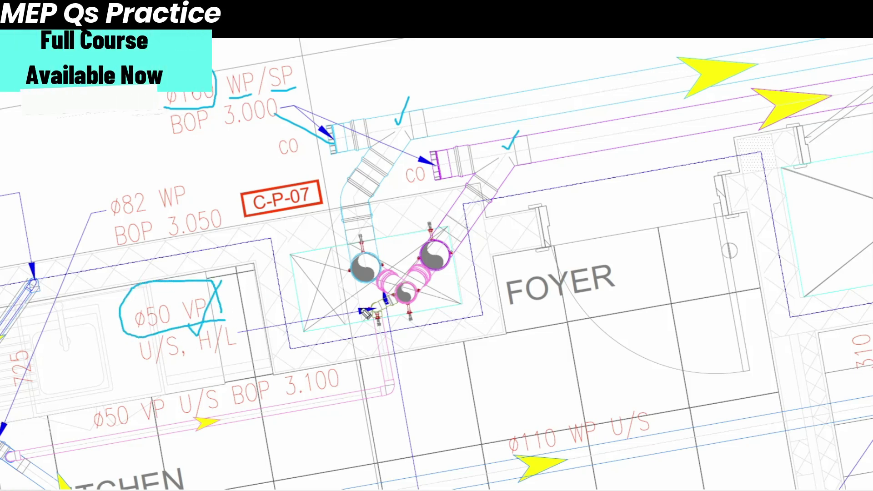
- Trace the two Ø160 pipes into shaft C-P-07 in freehand ink and circle the riser each one joins
ctrl+scroll(400, 299, up, 2)
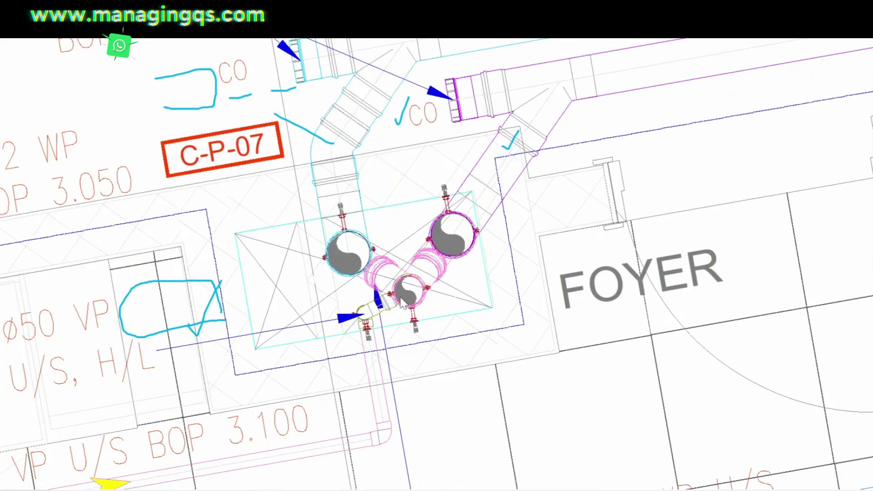
ctrl+scroll(535, 255, down, 1)
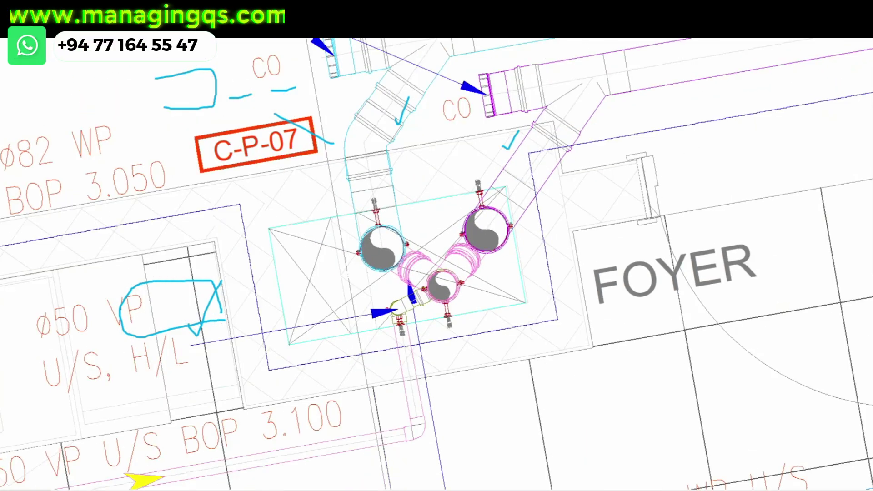
drag(415, 77, 371, 178)
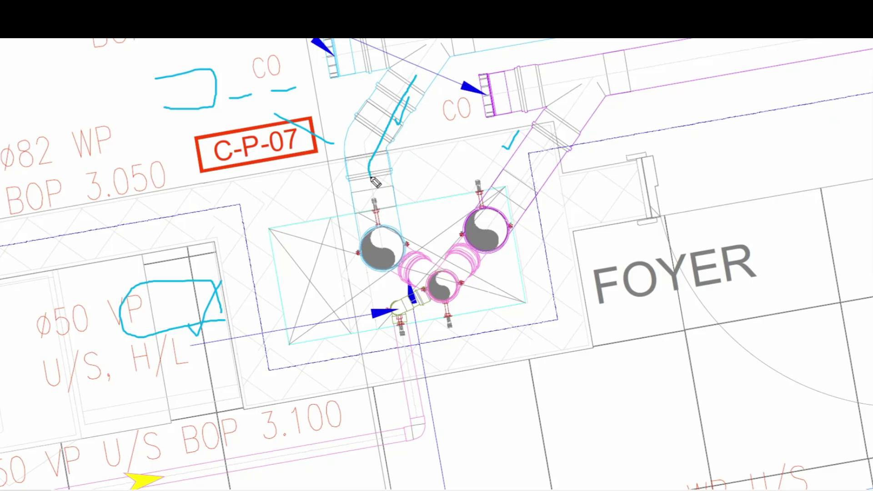
mouse_move(383, 217)
mouse_down()
mouse_move(387, 234)
mouse_move(366, 268)
mouse_move(403, 268)
mouse_move(406, 239)
mouse_move(384, 233)
mouse_up()
mouse_move(508, 202)
mouse_down()
mouse_move(579, 114)
mouse_move(648, 73)
mouse_move(542, 86)
mouse_move(737, 69)
mouse_move(541, 84)
mouse_move(605, 81)
mouse_move(519, 200)
mouse_move(471, 225)
mouse_up()
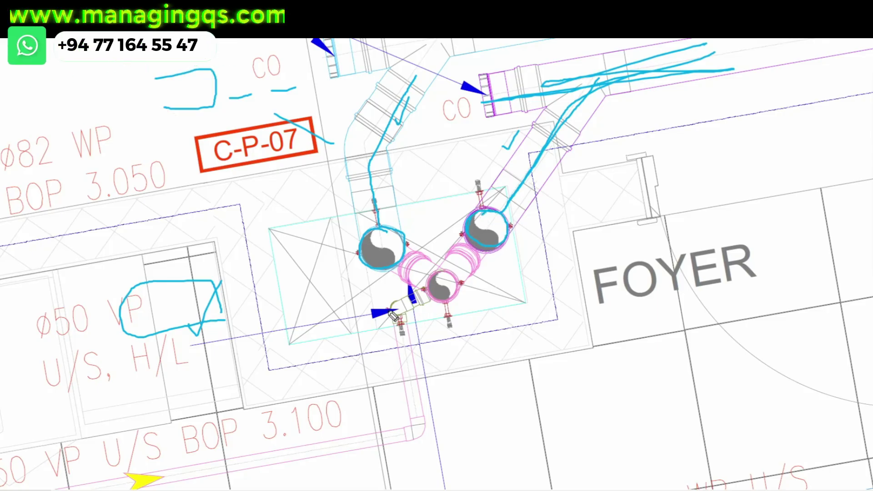
- Underline the Ø50 VP label, trace its short connection to the smallest riser, circle that riser, and clear the marks
drag(87, 340, 199, 324)
mouse_move(398, 313)
mouse_down()
mouse_move(436, 291)
mouse_move(433, 307)
mouse_move(458, 278)
mouse_up()
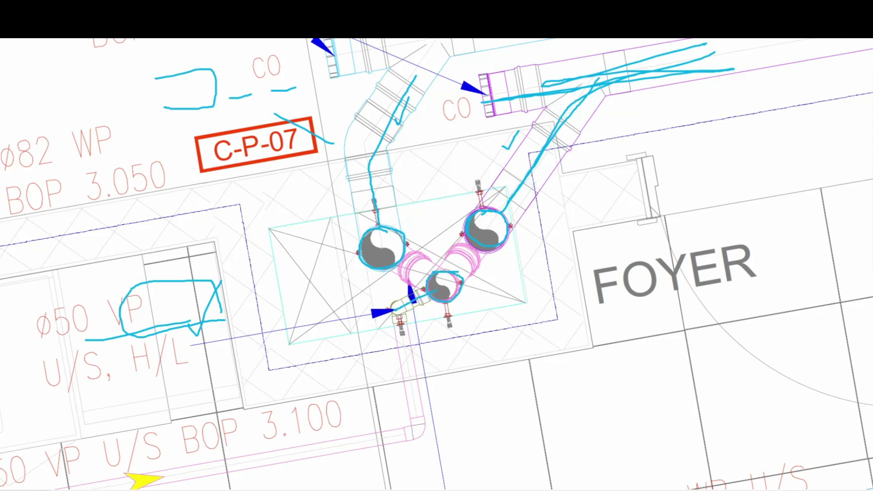
key(e)
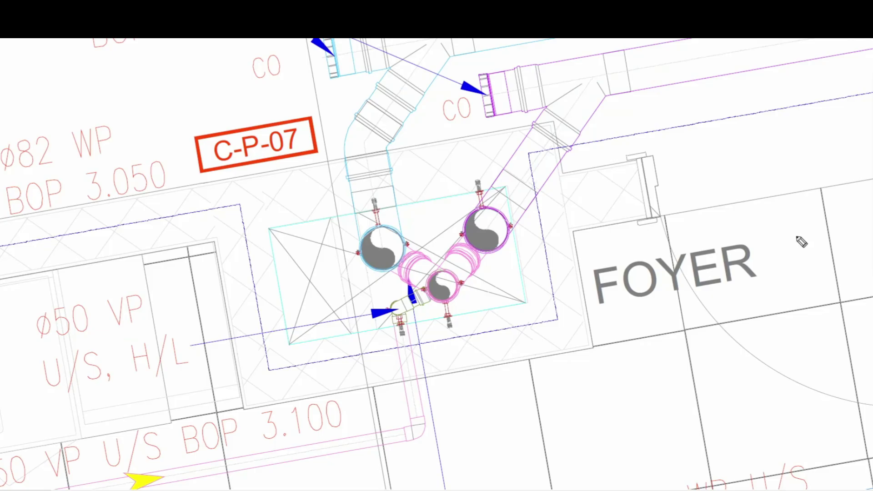